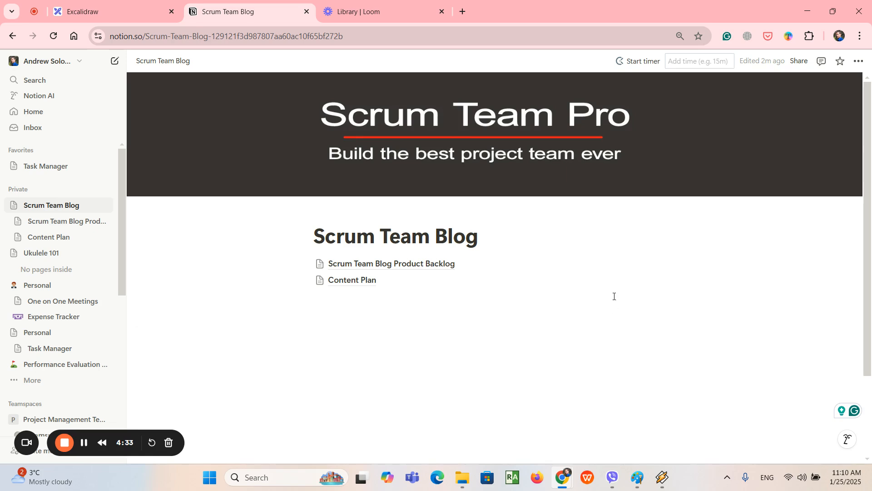
View the Drawing.png face sketch in Paint and return to the Scrum Team Blog page in Notion
scroll(614, 297, down, 1)
scroll(614, 297, up, 1)
scroll(785, 269, down, 1)
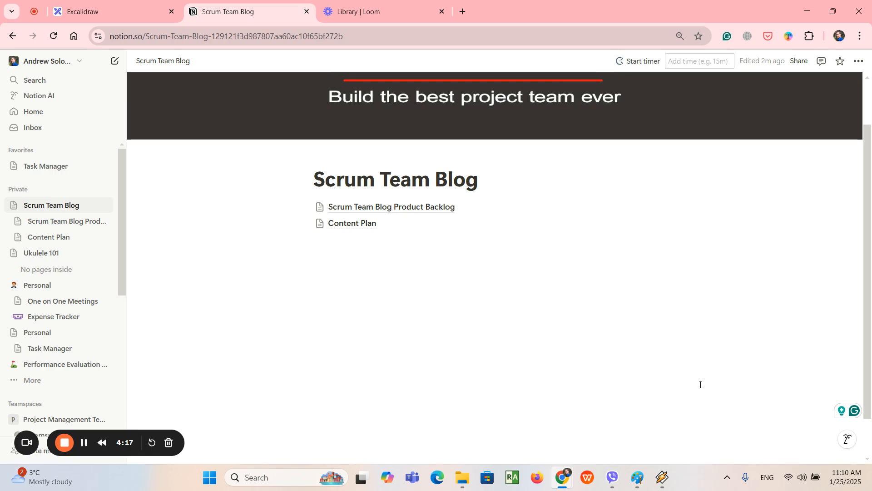
click(638, 477)
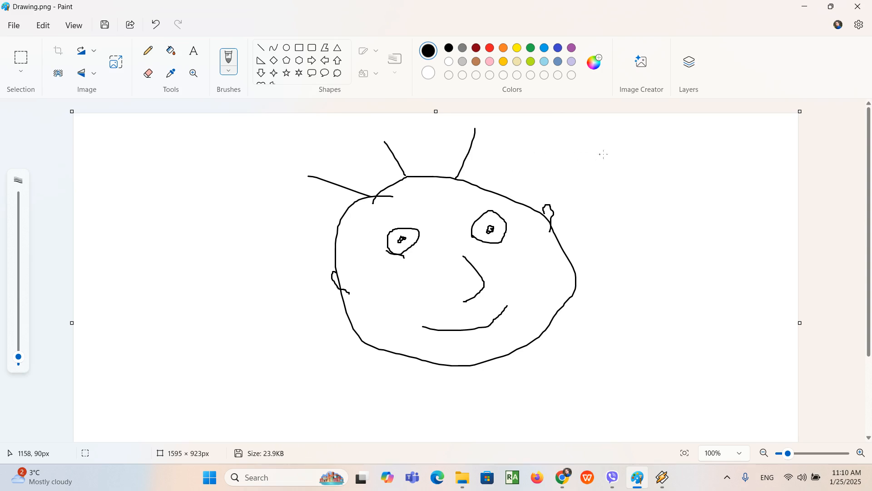
click(805, 7)
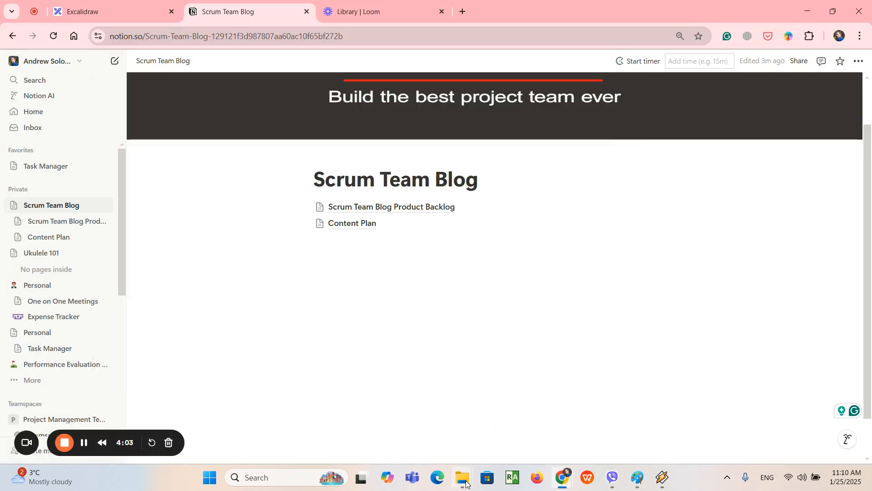
Insert Drawing.png from the How to Draw in Notion folder below the Content Plan link and narrow the image slightly
mouse_move(467, 484)
click(514, 431)
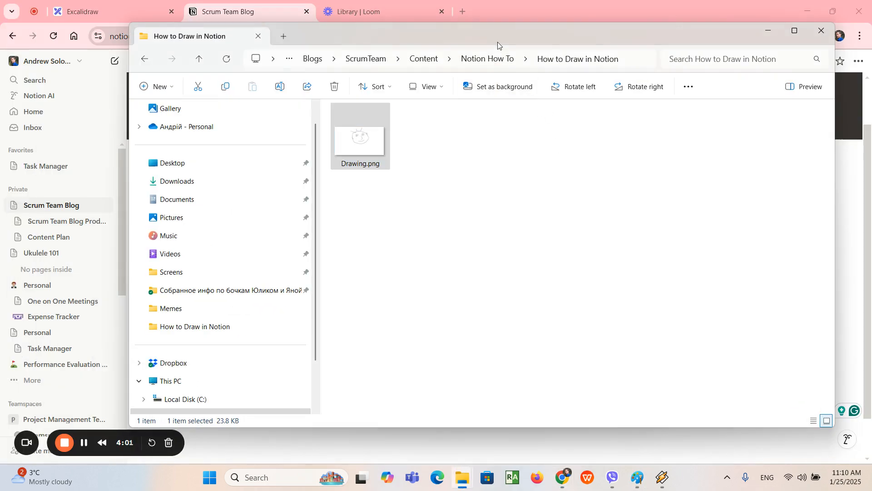
drag(497, 42, 789, 45)
drag(745, 152, 375, 323)
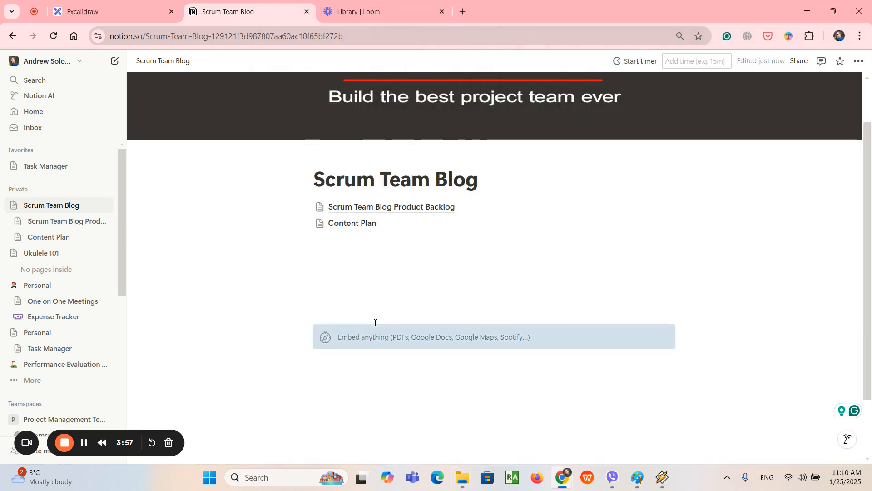
scroll(561, 279, down, 5)
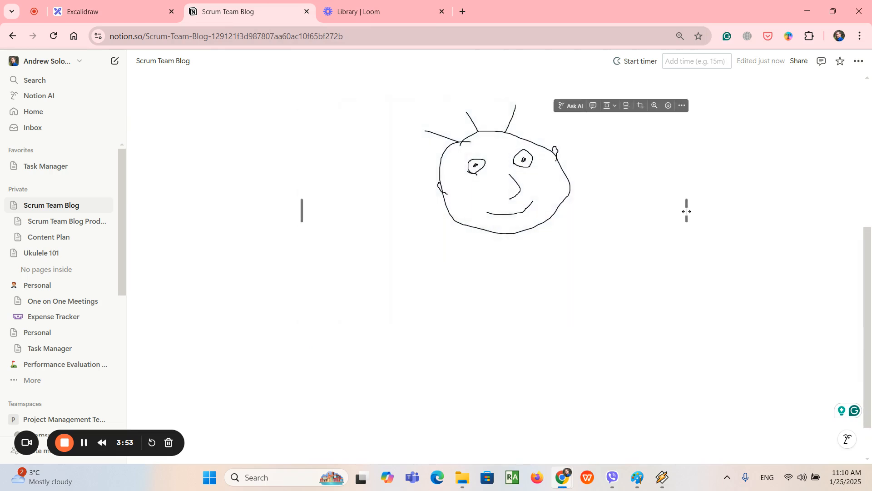
mouse_move(687, 211)
mouse_down()
mouse_move(699, 212)
mouse_move(672, 204)
mouse_up()
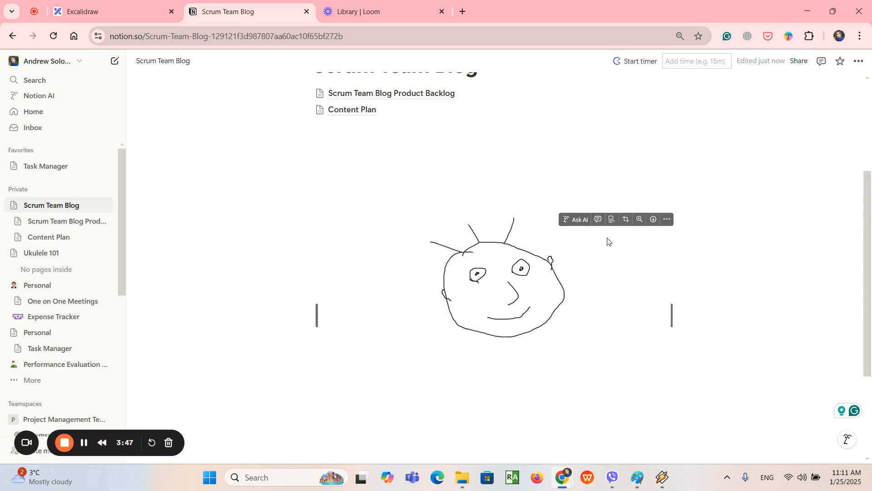
Add an image block below the first drawing and upload the same face drawing file into it
click(355, 244)
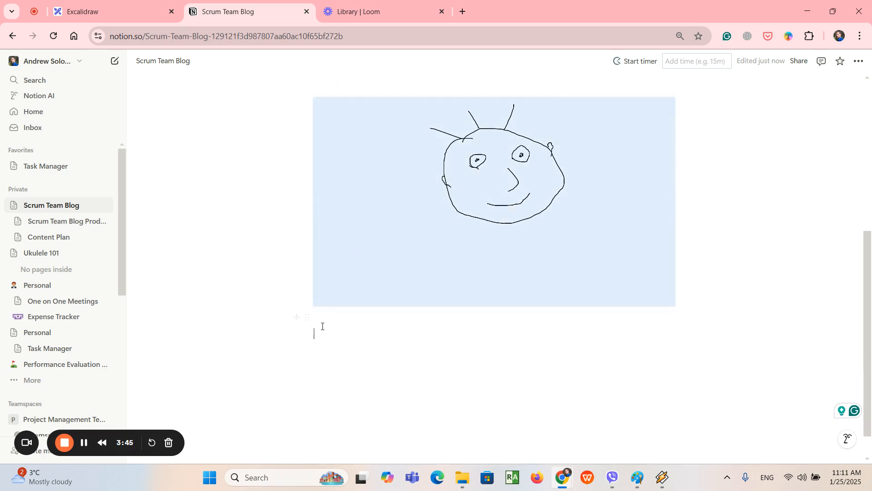
click(355, 328)
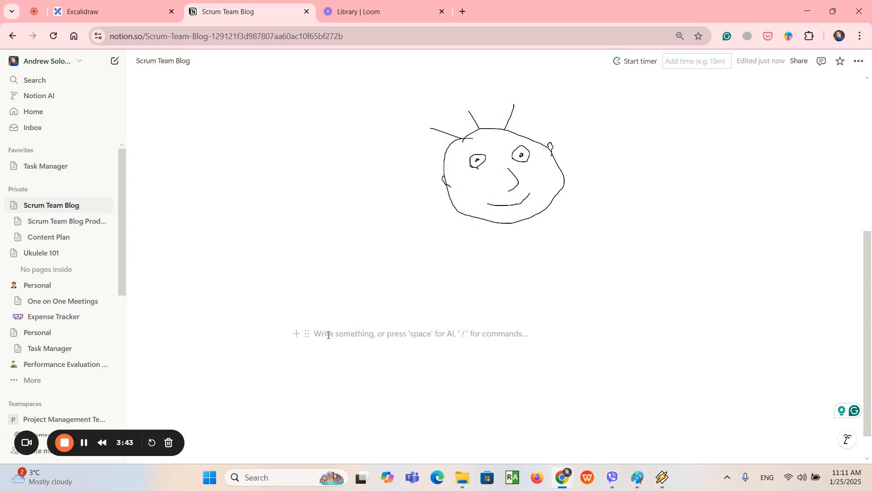
text(/image)
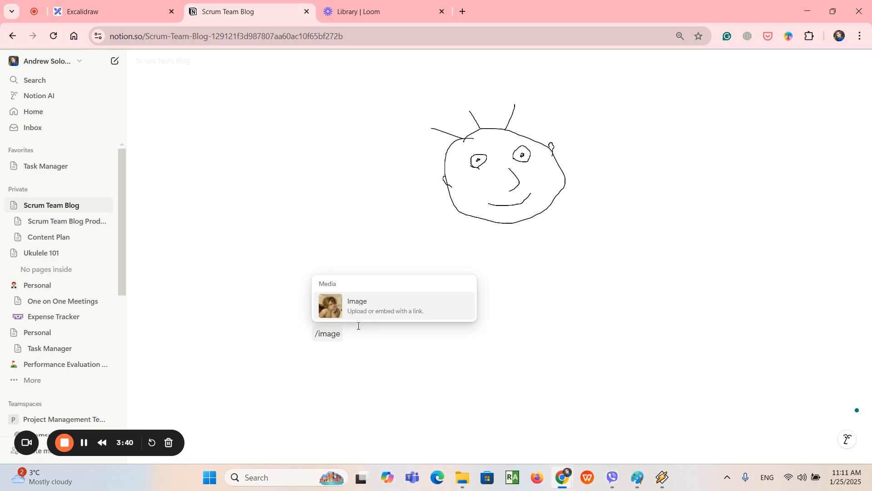
click(379, 312)
click(502, 384)
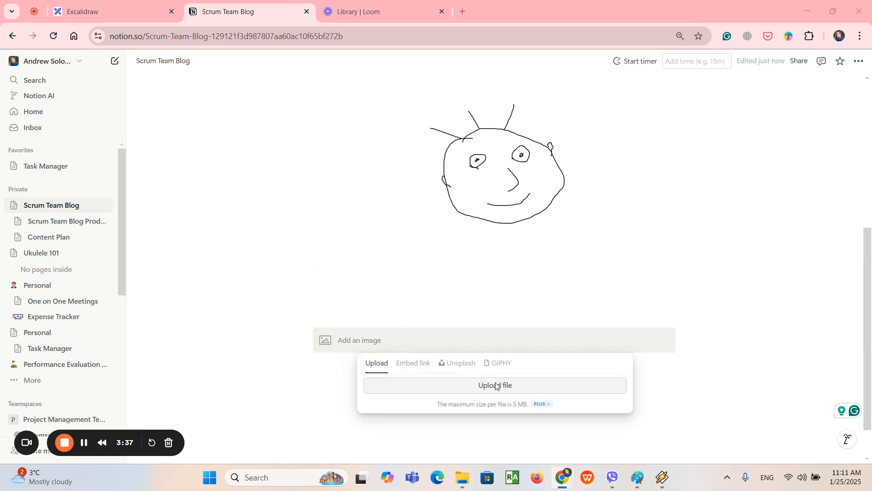
click(325, 144)
double_click(324, 143)
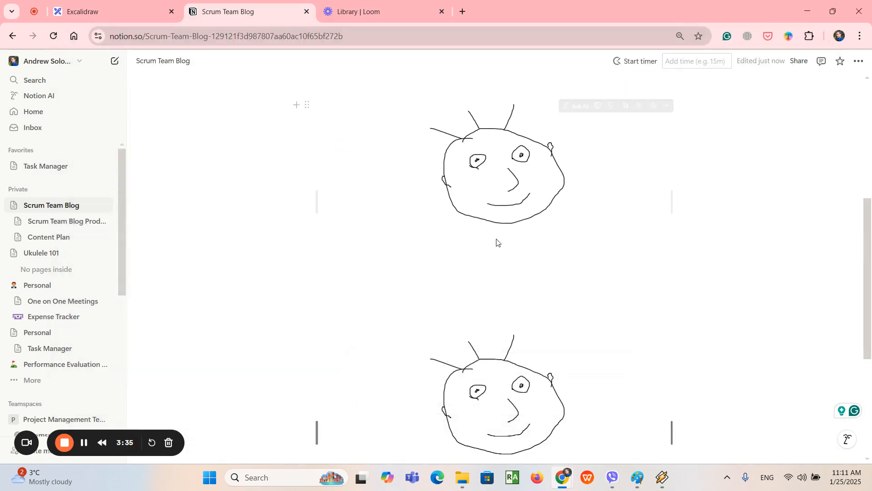
Place the cursor on the empty line below the second face image
click(363, 275)
click(359, 323)
scroll(479, 259, up, 6)
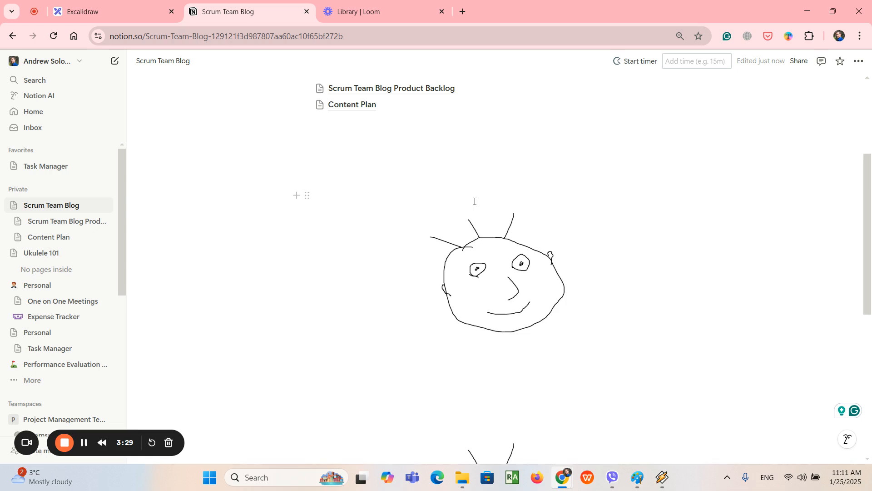
scroll(474, 201, down, 5)
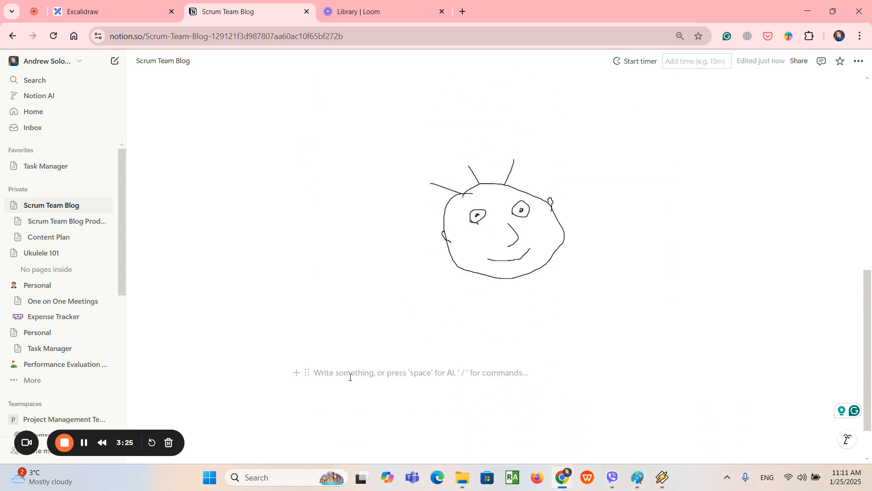
Switch to Excalidraw and draw three short hair strokes freehand on top of the face's head
click(120, 15)
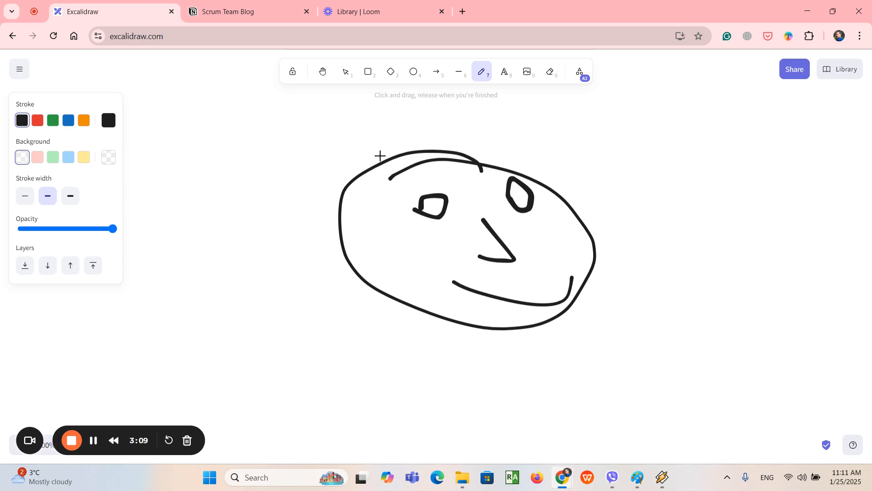
drag(378, 163, 260, 118)
key(ctrl+z)
drag(359, 138, 395, 156)
mouse_move(419, 152)
mouse_down()
mouse_move(427, 128)
mouse_move(463, 131)
mouse_up()
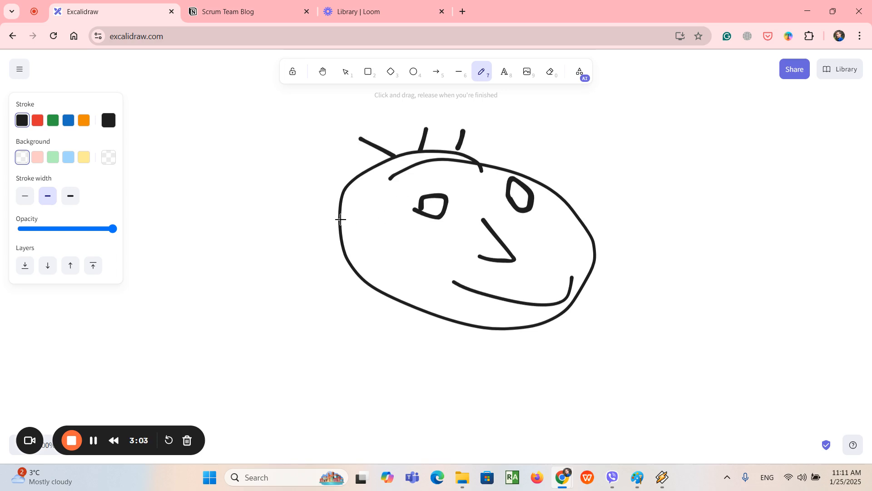
Draw an ear on each side of the face and a pupil dot in each eye
mouse_move(341, 219)
mouse_down()
mouse_move(336, 238)
mouse_move(343, 242)
mouse_up()
drag(566, 201, 588, 223)
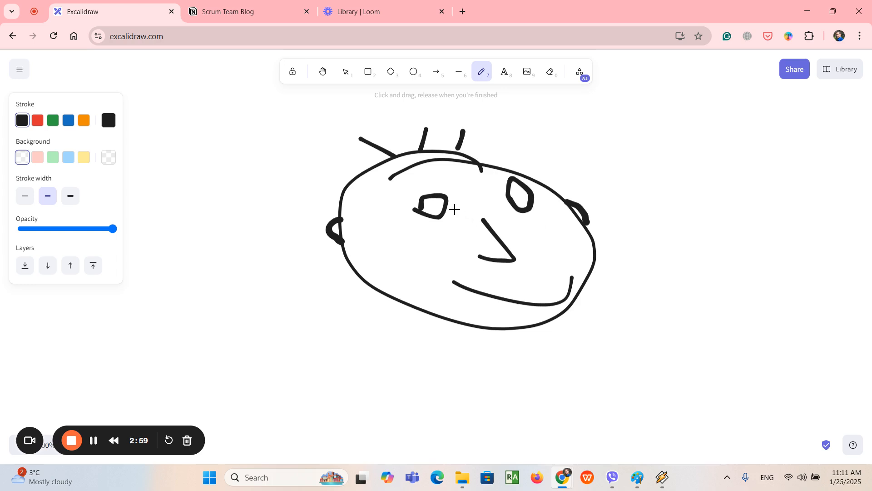
click(434, 204)
click(522, 196)
Export the Excalidraw drawing as a read-only shareable link and copy the link
click(795, 69)
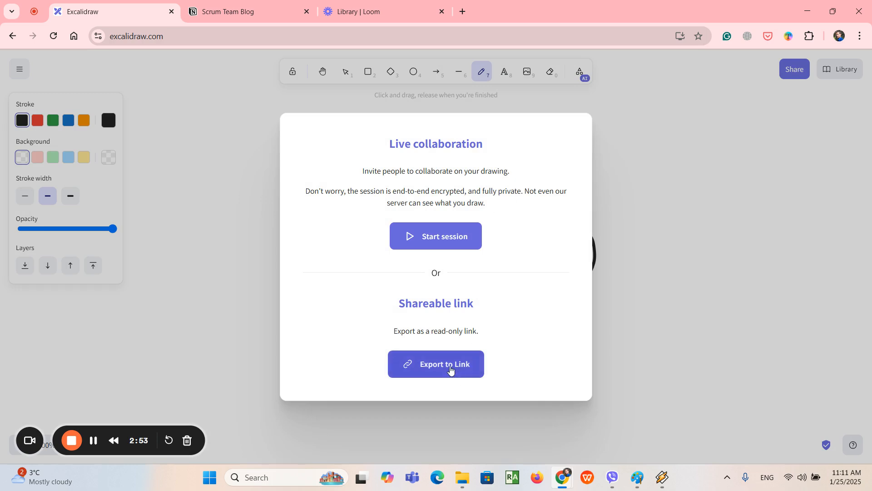
click(451, 369)
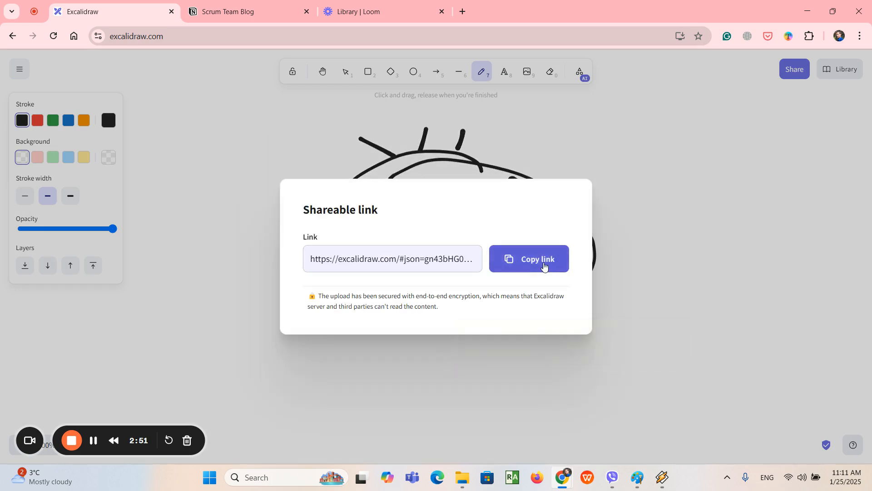
click(543, 263)
Switch back to the Notion page and embed the copied Excalidraw link in an Embed block below the second image
click(240, 10)
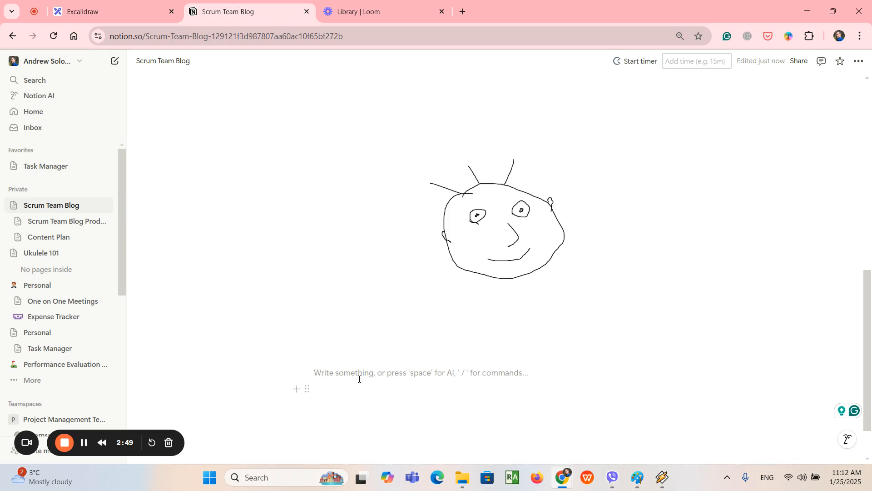
text(/)
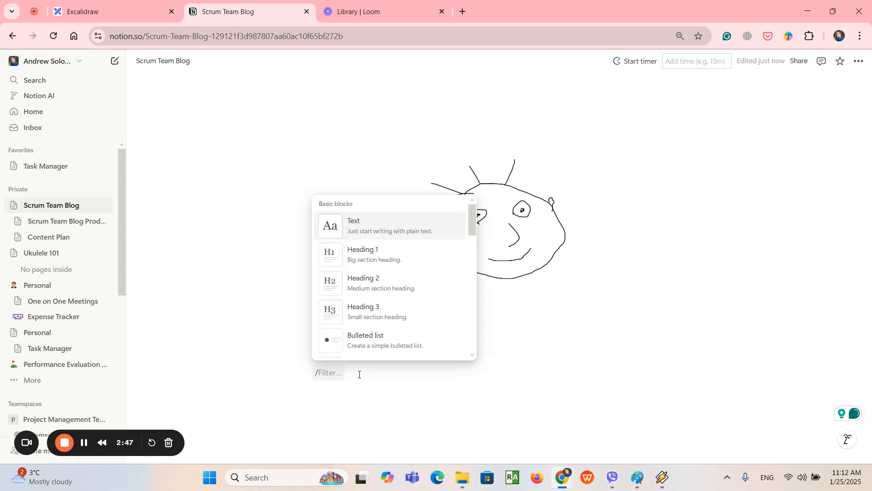
text(em)
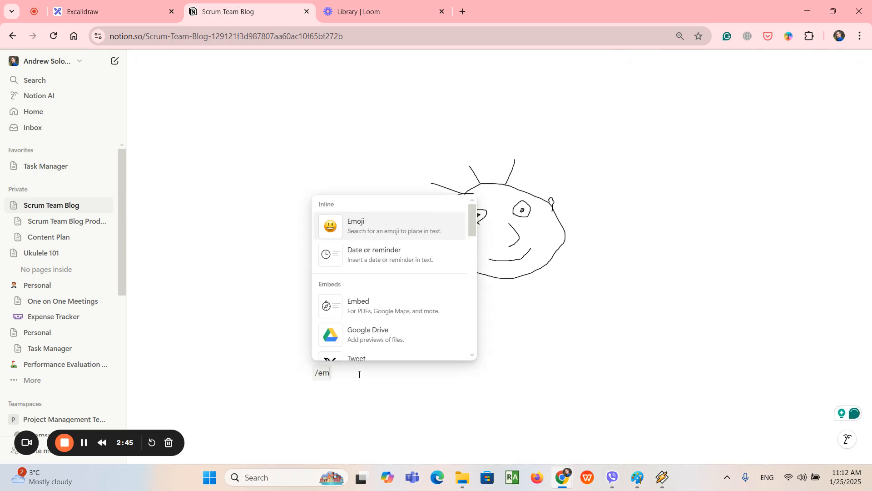
text(d)
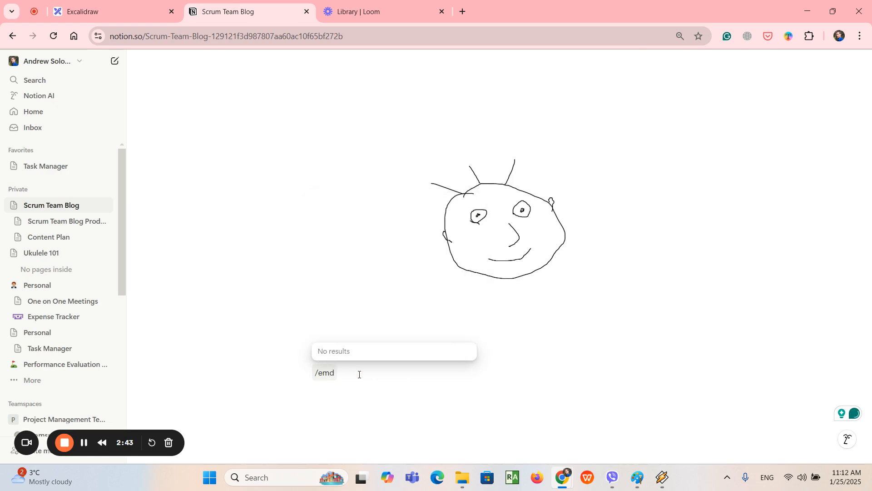
key(BackSpace)
key(BackSpace)
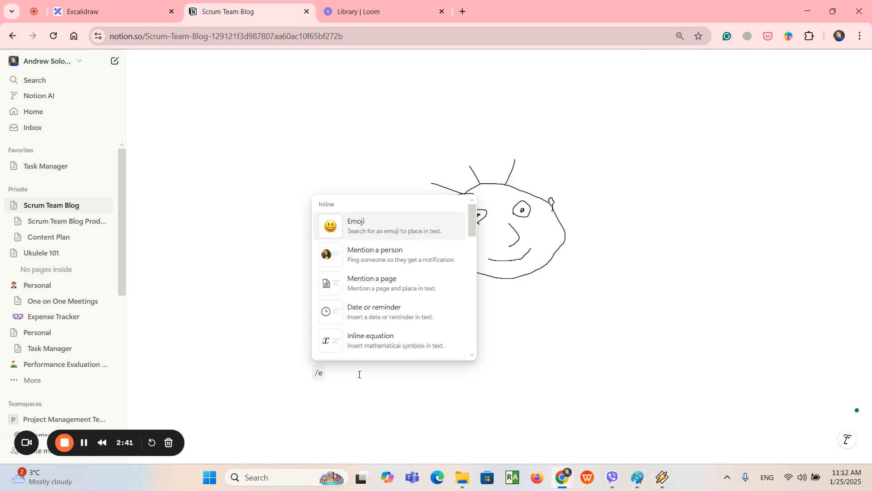
text(mb)
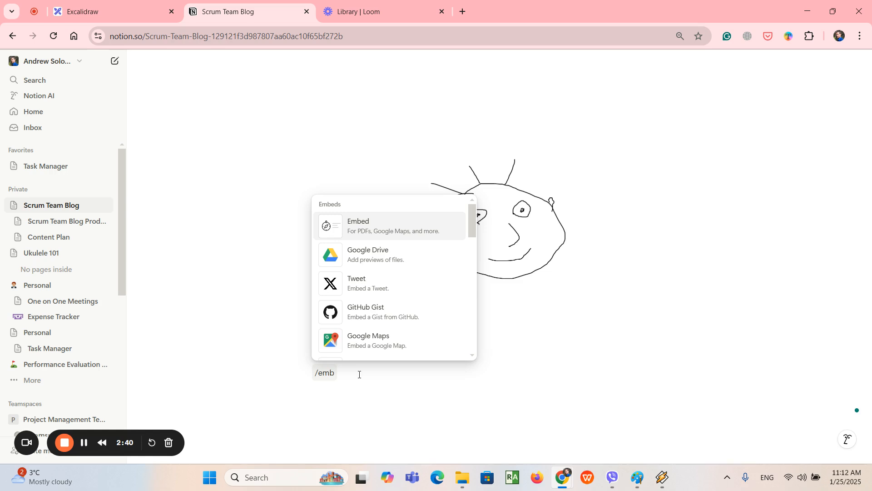
click(376, 227)
key(ctrl+v)
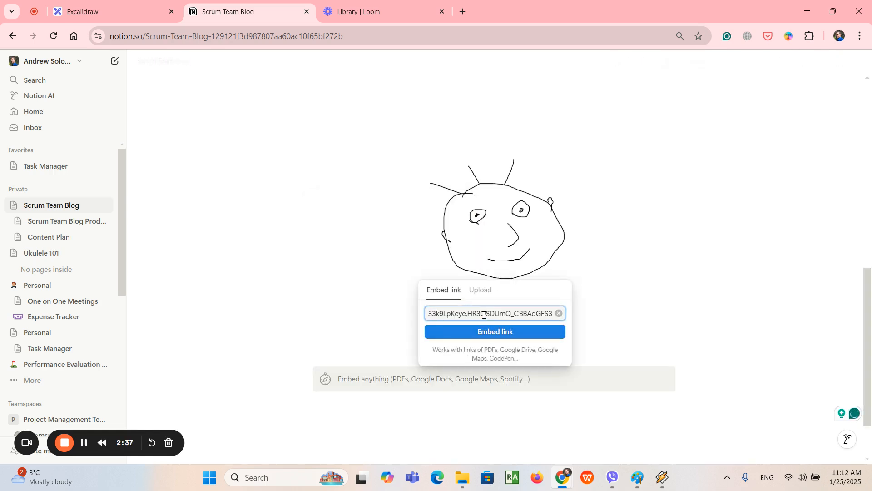
click(508, 331)
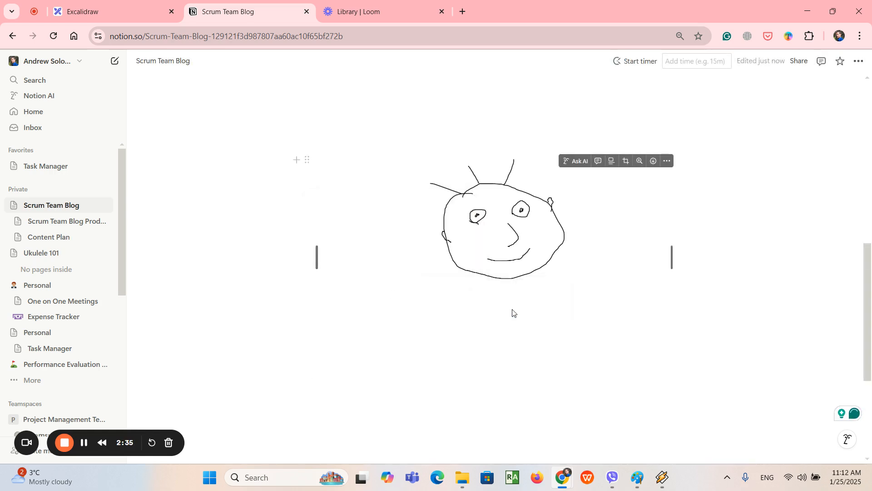
Load the shared drawing into the embedded Excalidraw canvas, replacing its existing content
scroll(517, 291, down, 2)
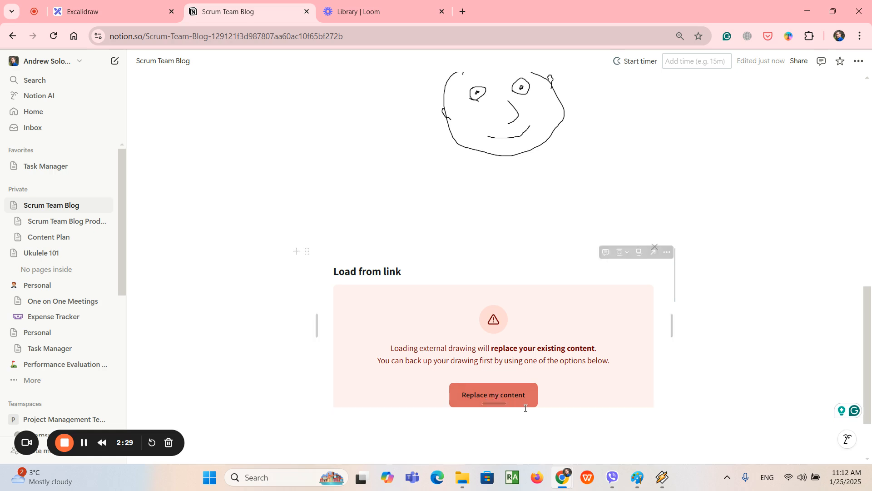
click(491, 394)
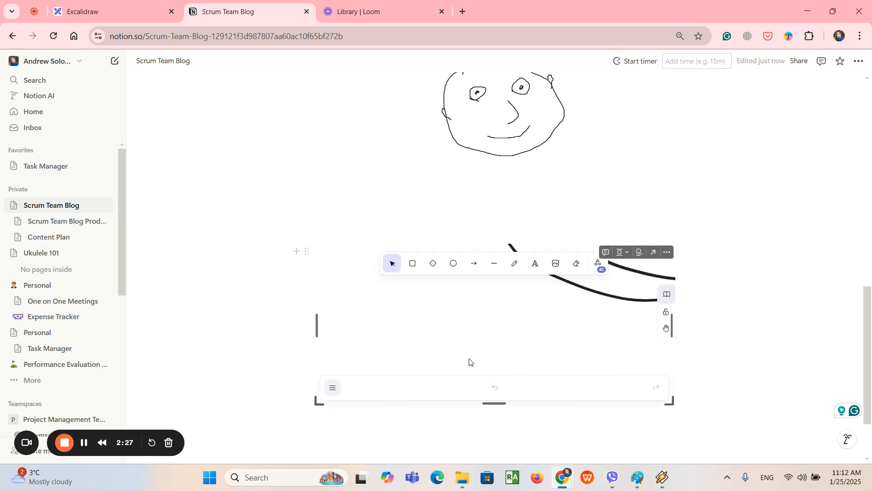
drag(584, 322, 486, 340)
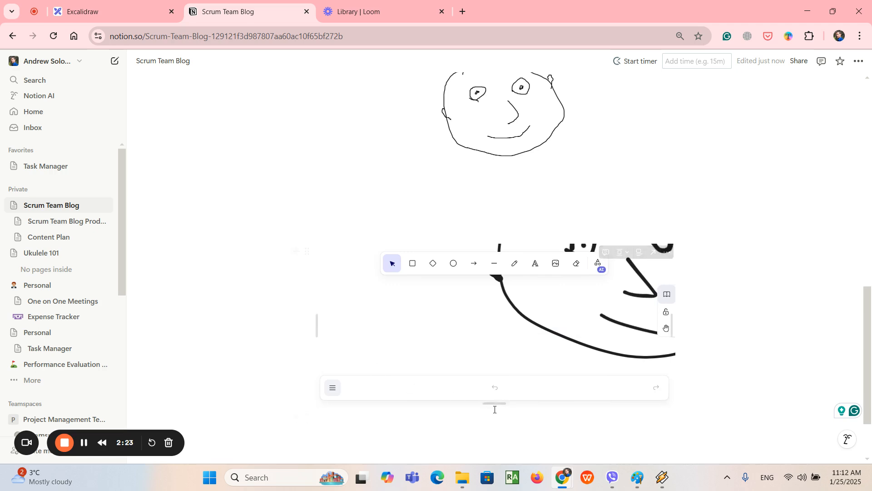
scroll(494, 409, down, 3)
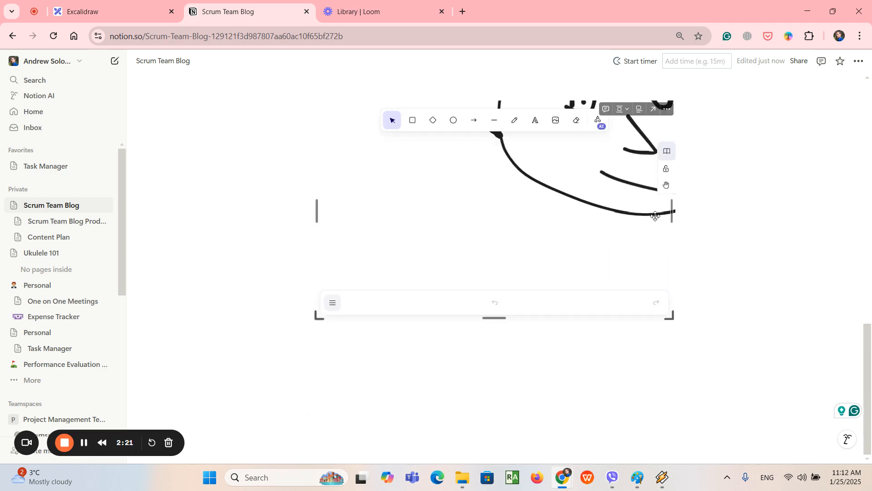
Try moving the face's mouth below the head in the embedded canvas, and undo the move
scroll(572, 200, down, 1)
scroll(572, 200, up, 1)
scroll(571, 200, down, 2)
scroll(571, 200, down, 1)
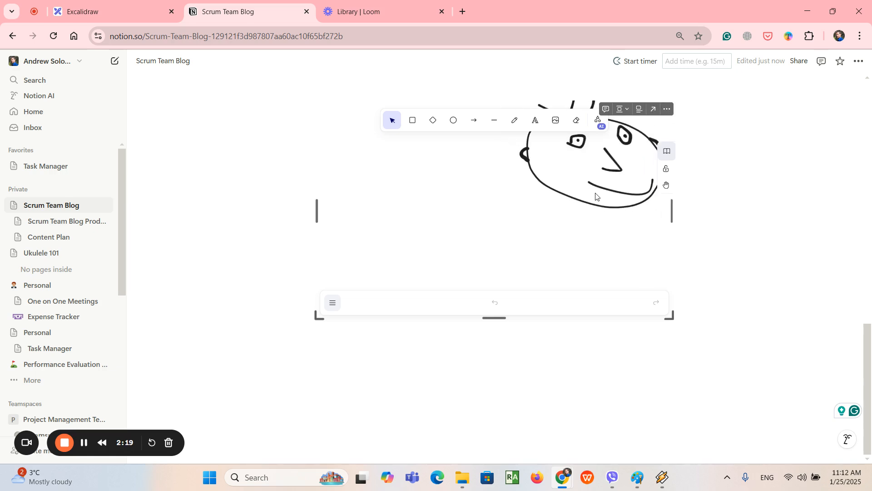
drag(589, 182, 523, 205)
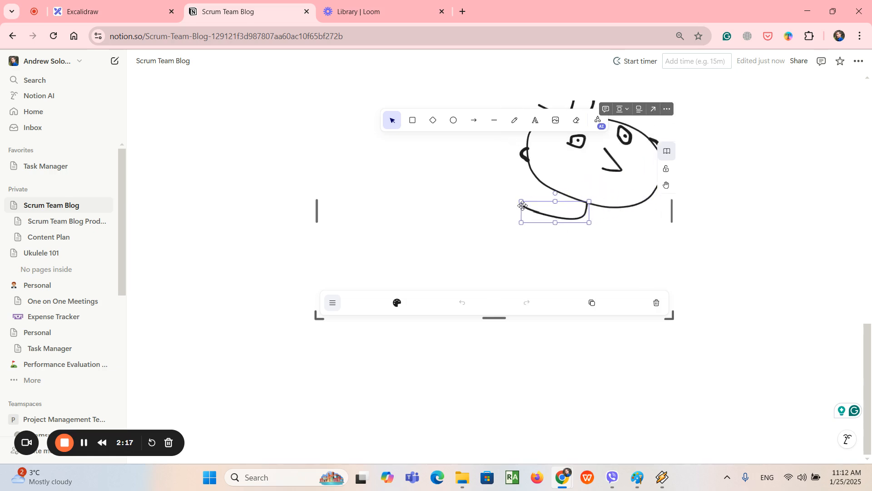
key(ctrl+z)
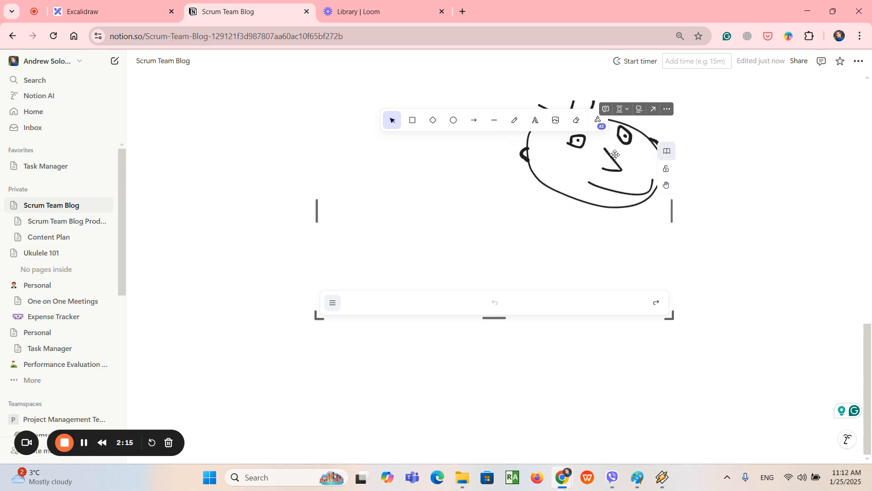
Widen the Excalidraw embed block beyond the page's text column
drag(742, 201, 748, 202)
scroll(570, 241, up, 1)
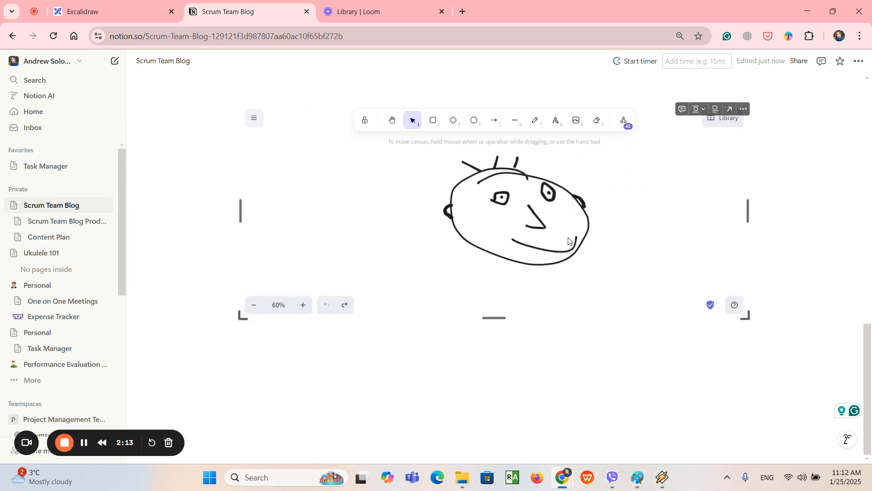
Narrow the Excalidraw embed block and extend its height slightly
drag(240, 205, 290, 230)
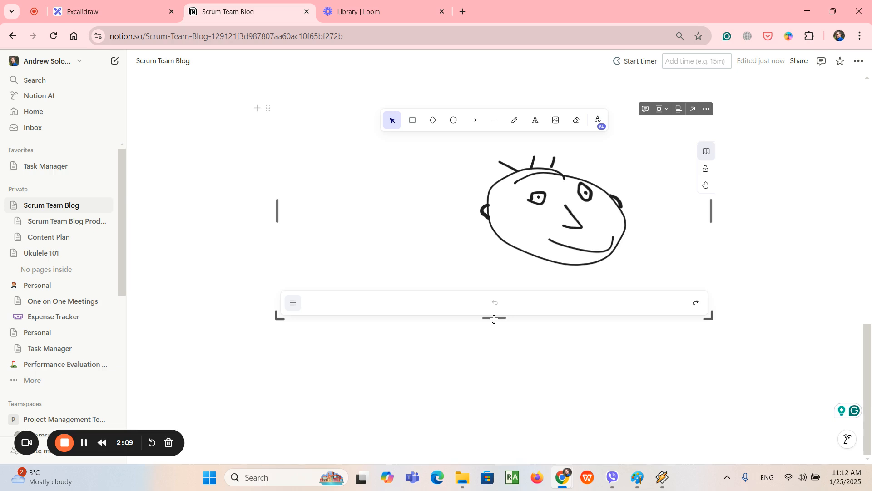
drag(493, 318, 494, 341)
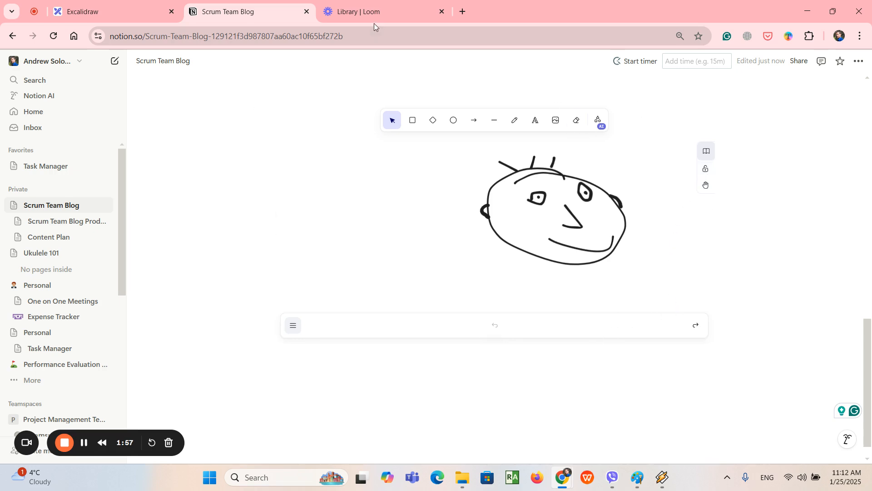
View the original drawing in the Excalidraw tab with the shareable link dialog closed, and return to the Notion page
click(109, 18)
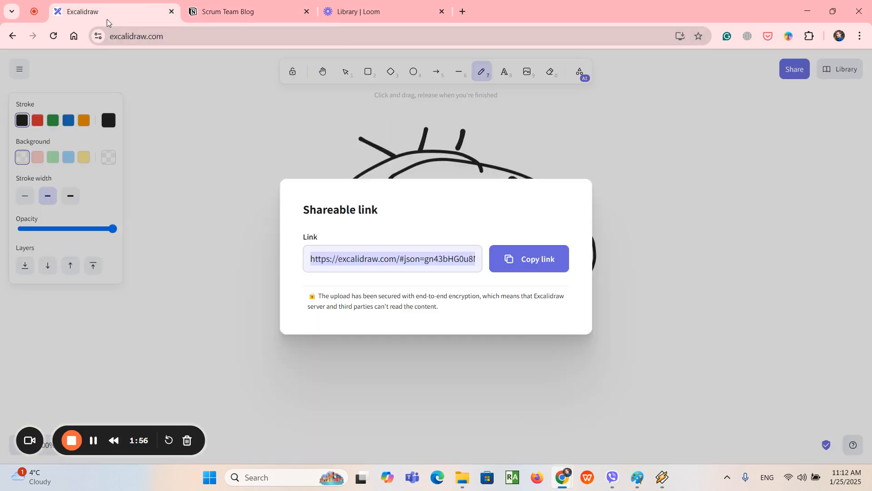
click(682, 224)
mouse_move(605, 165)
mouse_down()
mouse_move(578, 163)
mouse_move(605, 163)
mouse_up()
key(ctrl+z)
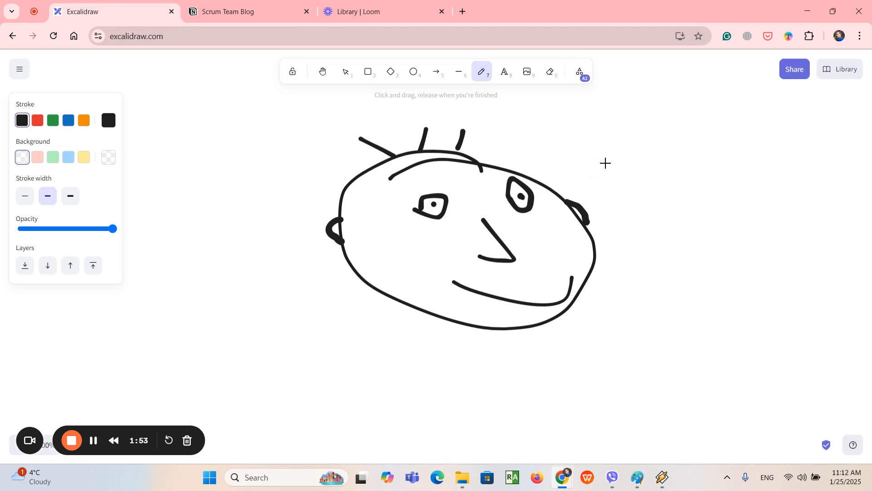
click(250, 10)
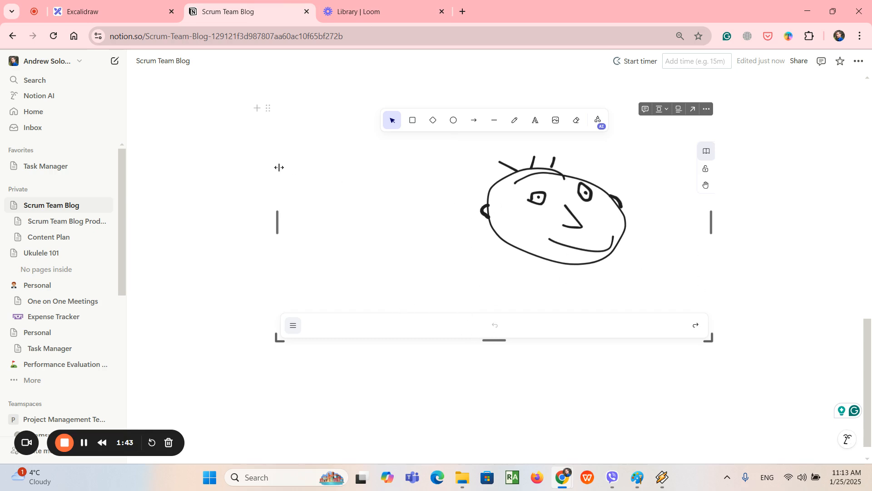
Try widening the Excalidraw embed block again, and undo the resize
mouse_move(277, 222)
mouse_down()
mouse_move(323, 226)
mouse_move(279, 220)
mouse_up()
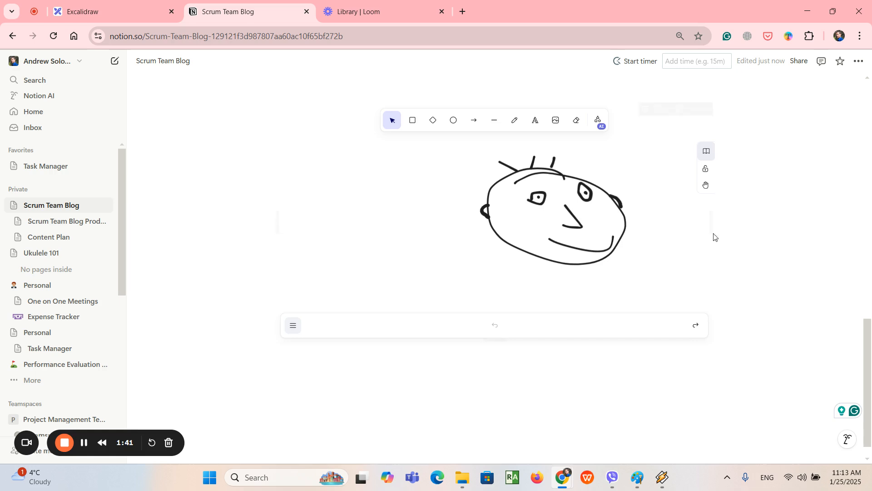
drag(707, 220, 747, 222)
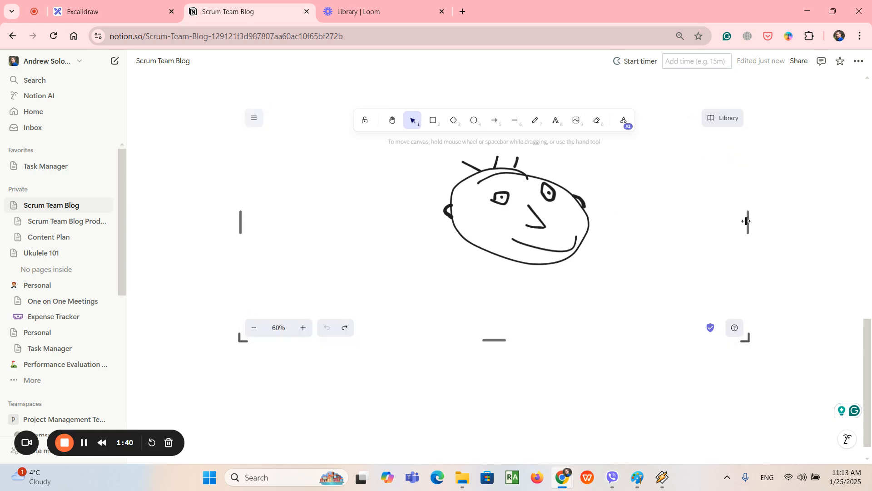
click(658, 377)
scroll(660, 261, down, 2)
key(ctrl+z)
key(ctrl+z)
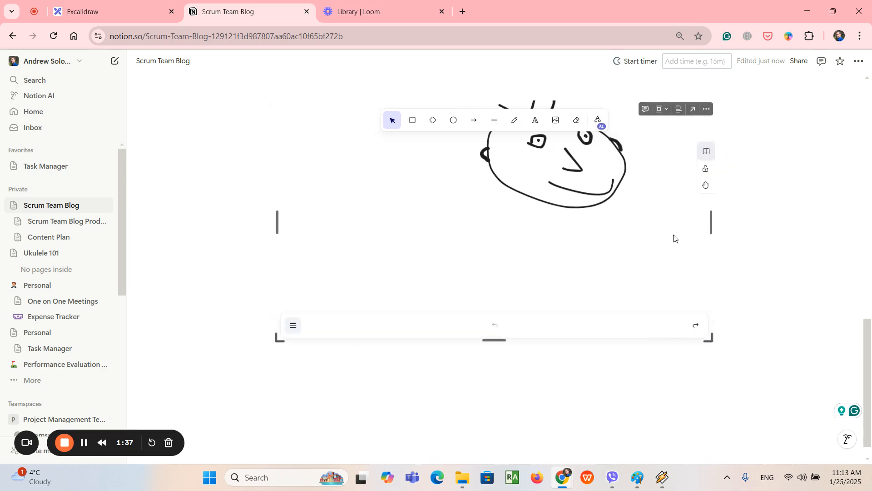
Centre the face drawing in the embedded canvas and start an empty text line below the embed block
scroll(673, 236, up, 3)
scroll(673, 236, down, 2)
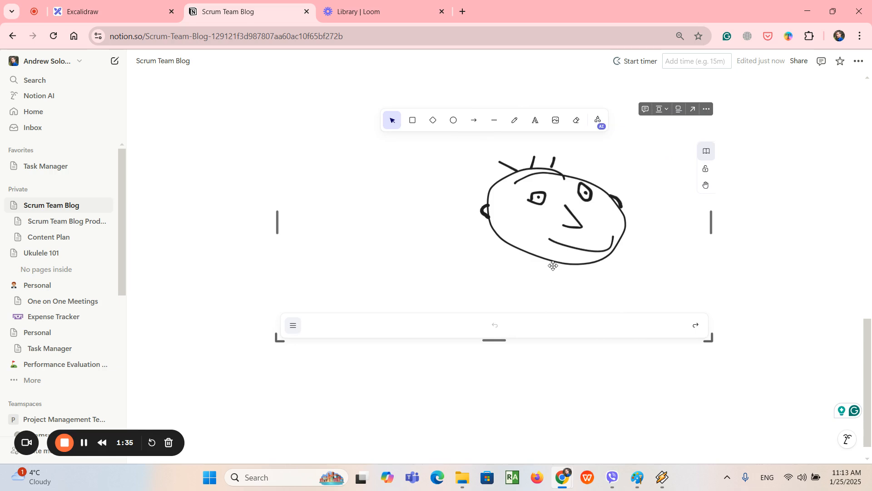
scroll(562, 275, right, 2)
click(612, 370)
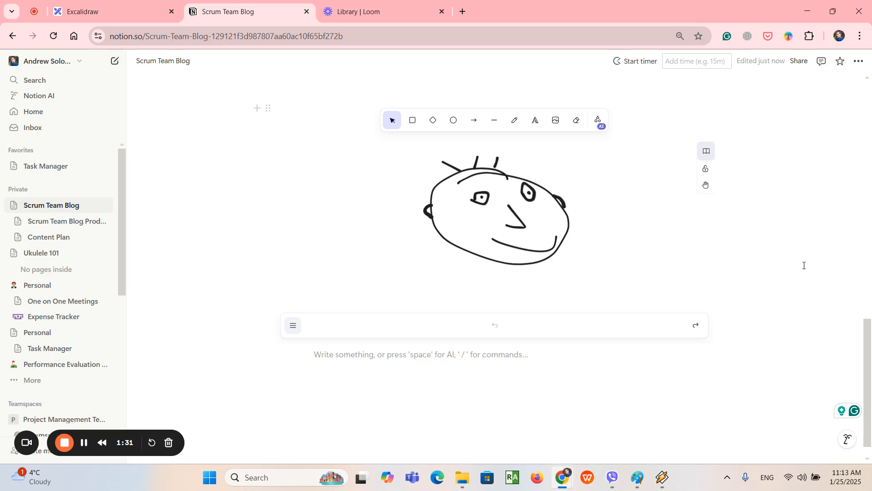
Reduce the page zoom to 75% and review the two inserted images and the embedded Excalidraw drawing
key(ctrl+minus)
key(ctrl+minus)
scroll(761, 257, up, 5)
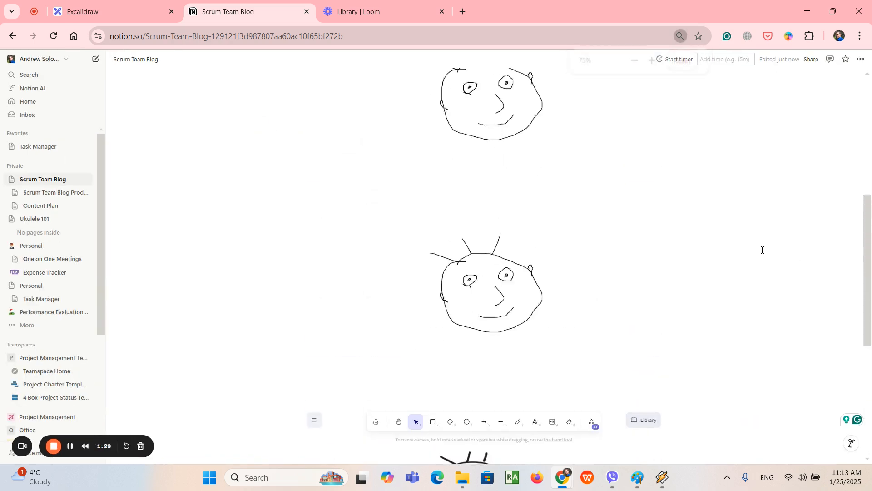
scroll(762, 241, down, 4)
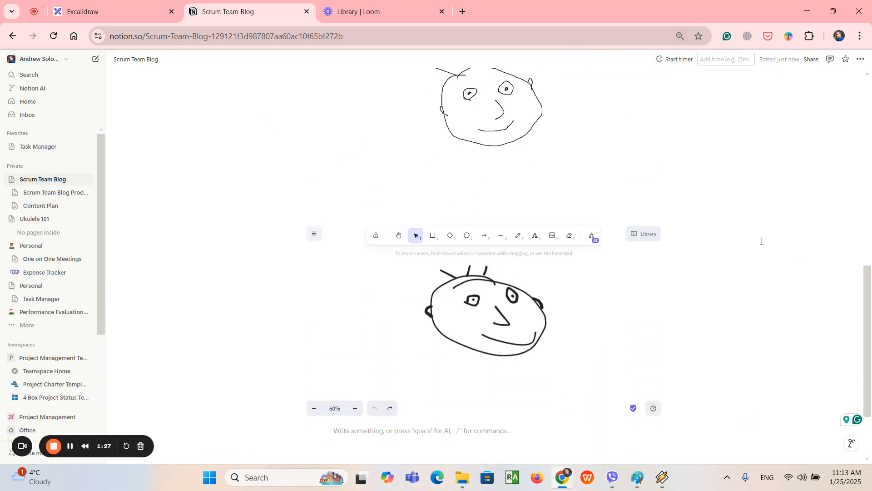
scroll(759, 229, up, 6)
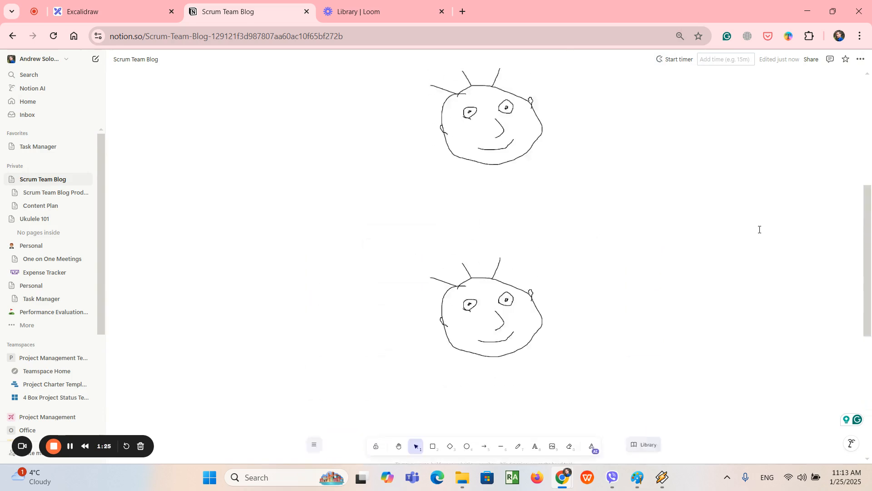
scroll(759, 229, down, 7)
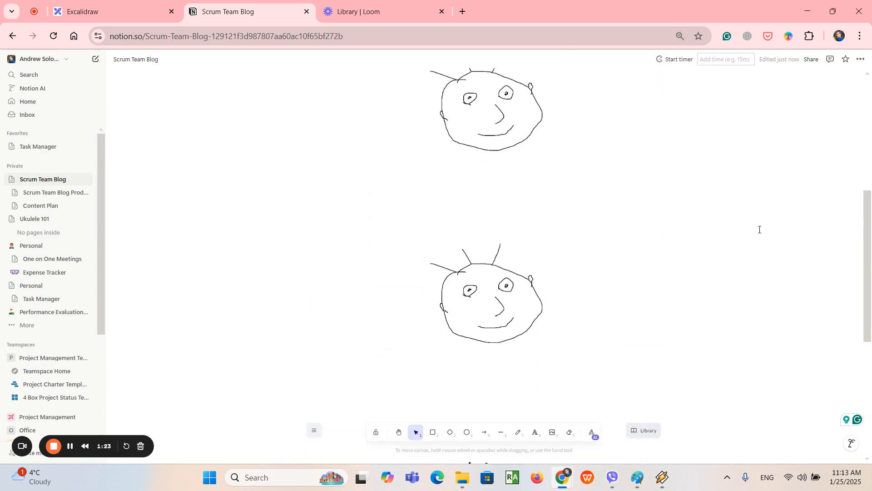
scroll(758, 223, down, 1)
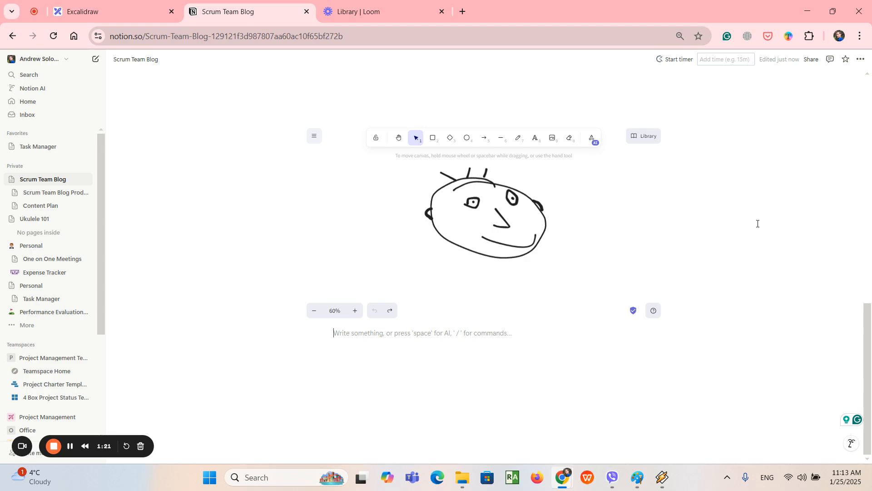